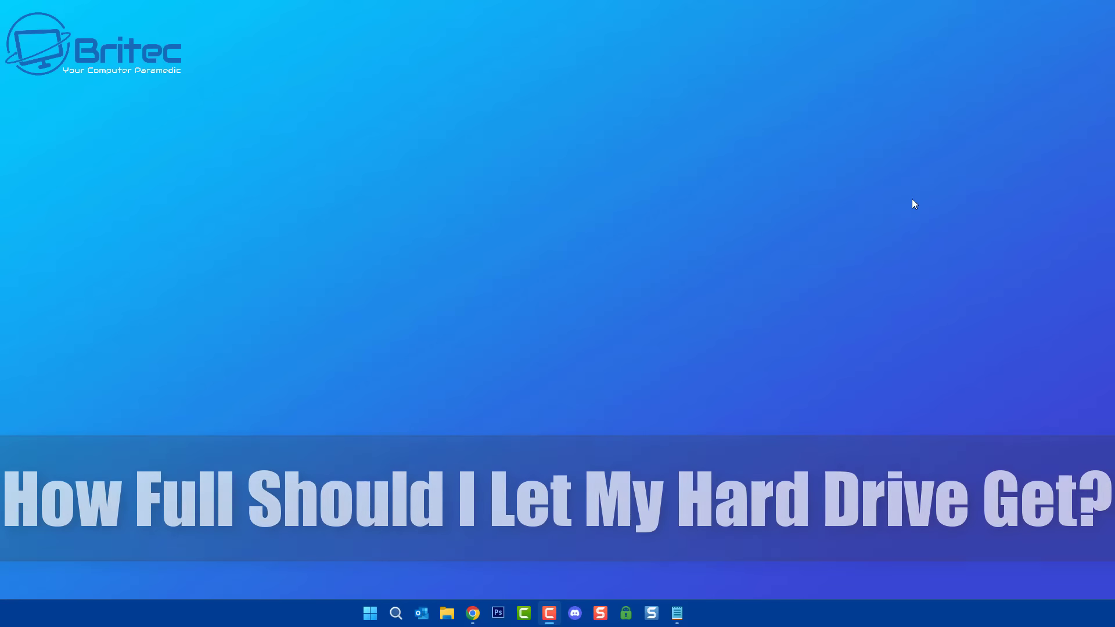
Open File Explorer at This PC to see Local Disk (C:) with 35.0 GB free of 953 GB
{"action": "left_click", "coordinate": [447, 613]}
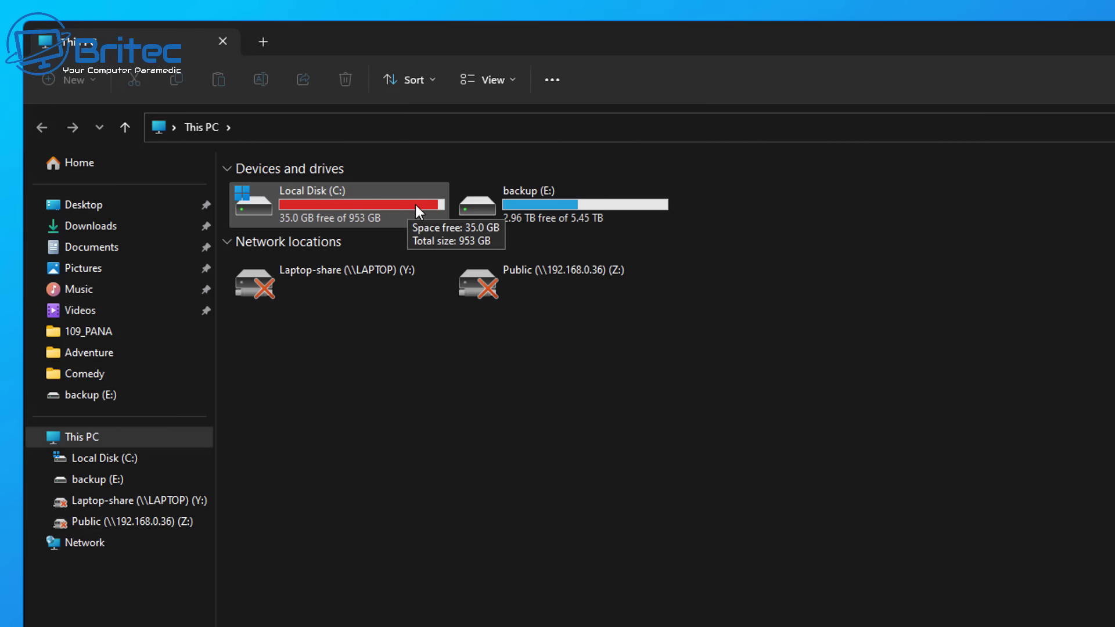
Open Local Disk (C:) Properties and go to its Tools tab
{"action": "right_click", "coordinate": [362, 201]}
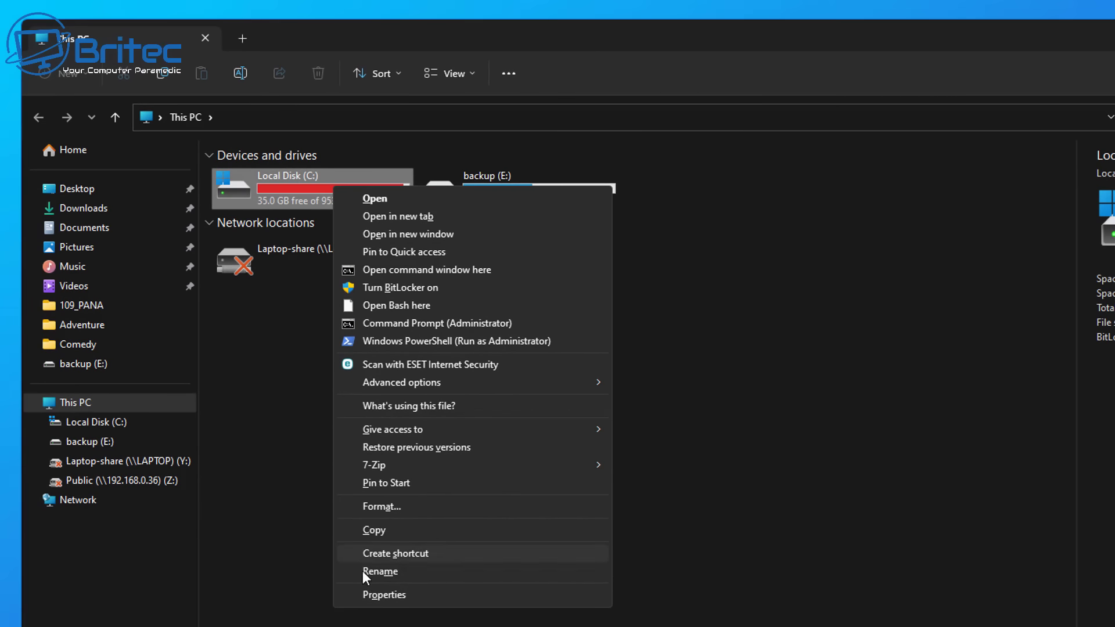
{"action": "left_click", "coordinate": [372, 596]}
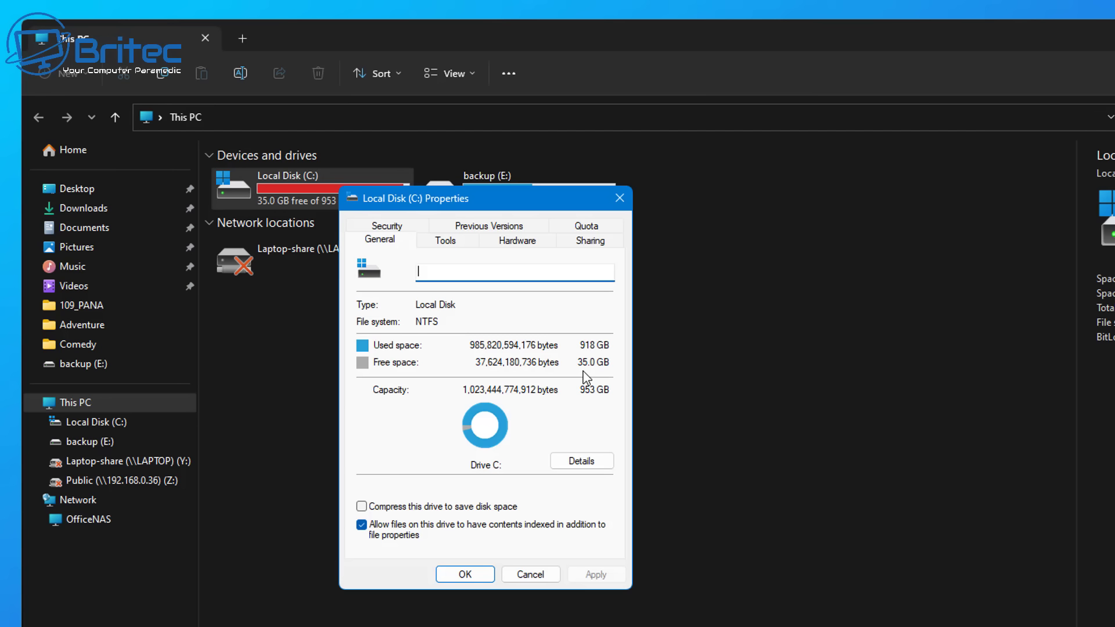
{"action": "left_click", "coordinate": [433, 242]}
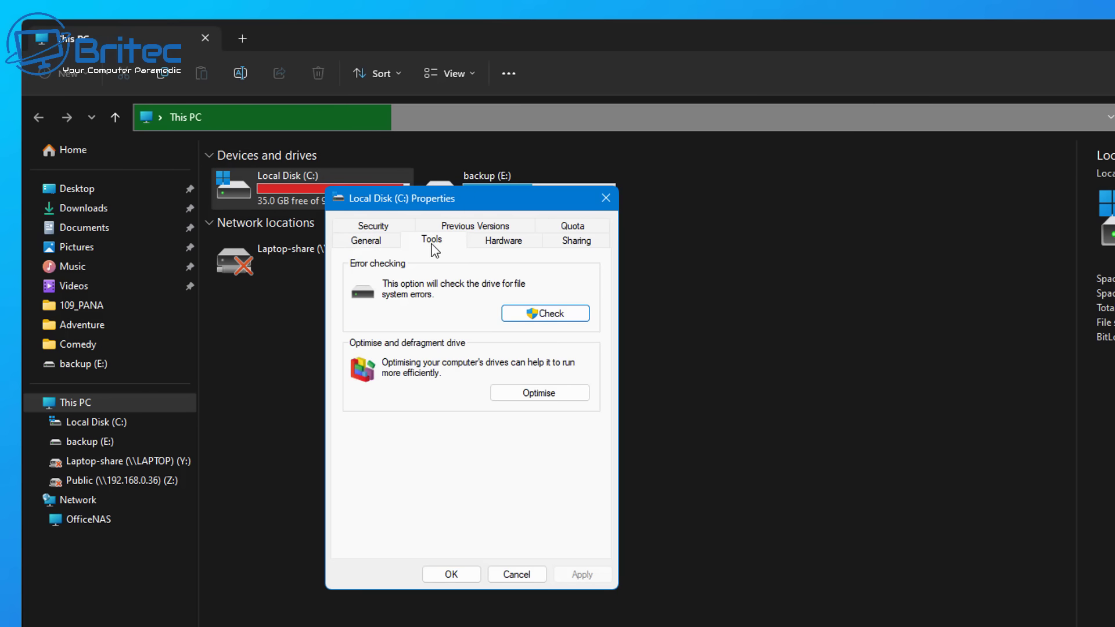
Optimise the (C:) solid state drive until it reads OK, 0 days since last retrim, then close Optimise Drives
{"action": "left_click", "coordinate": [540, 393]}
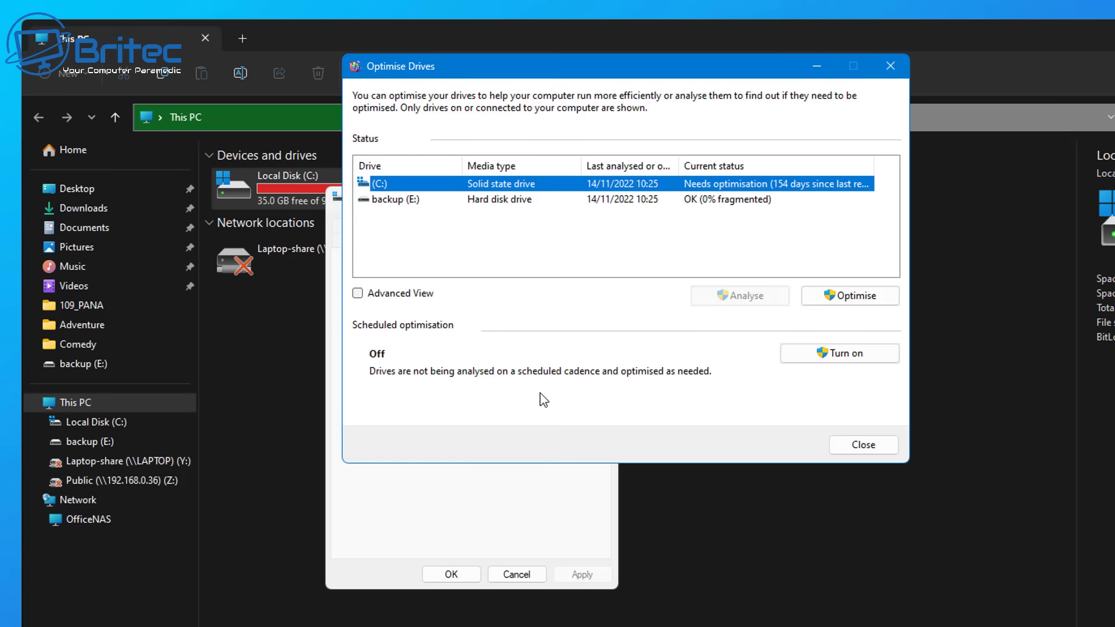
{"action": "left_click_drag", "start_coordinate": [619, 69], "coordinate": [502, 162]}
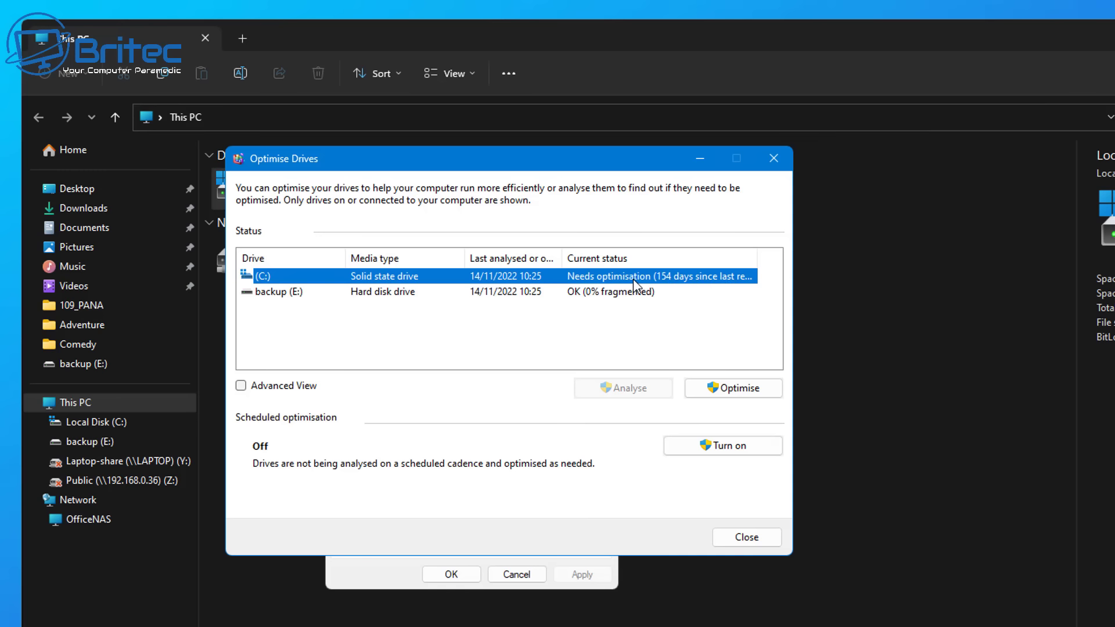
{"action": "left_click", "coordinate": [716, 388]}
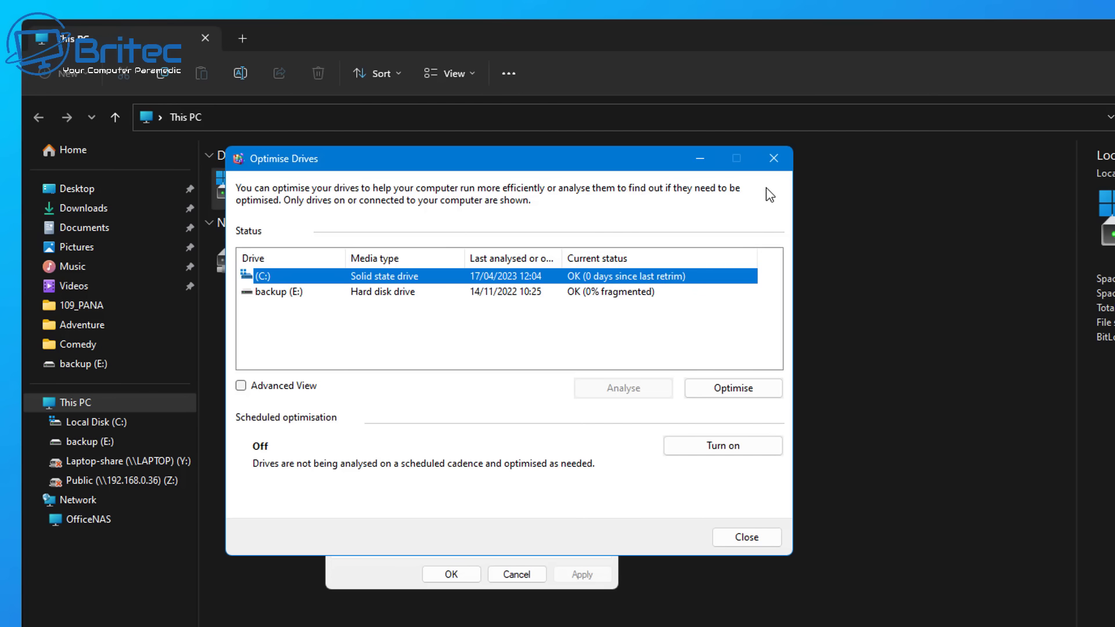
{"action": "left_click", "coordinate": [777, 164]}
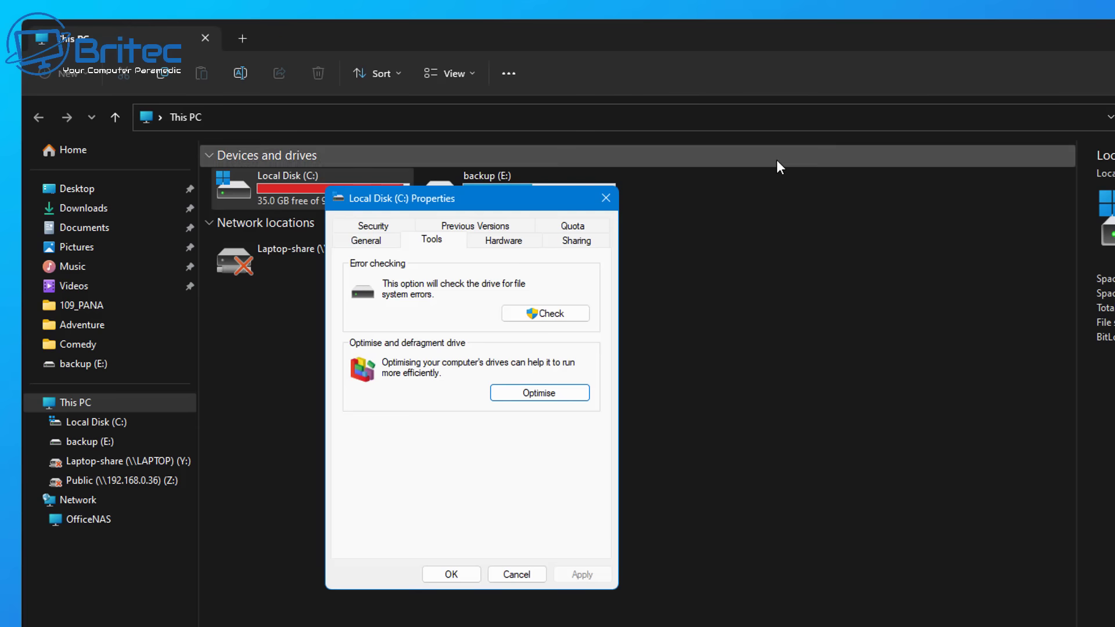
Close C: Properties and Explorer, then check Windows Update in Settings until it reports up to date
{"action": "left_click", "coordinate": [605, 199]}
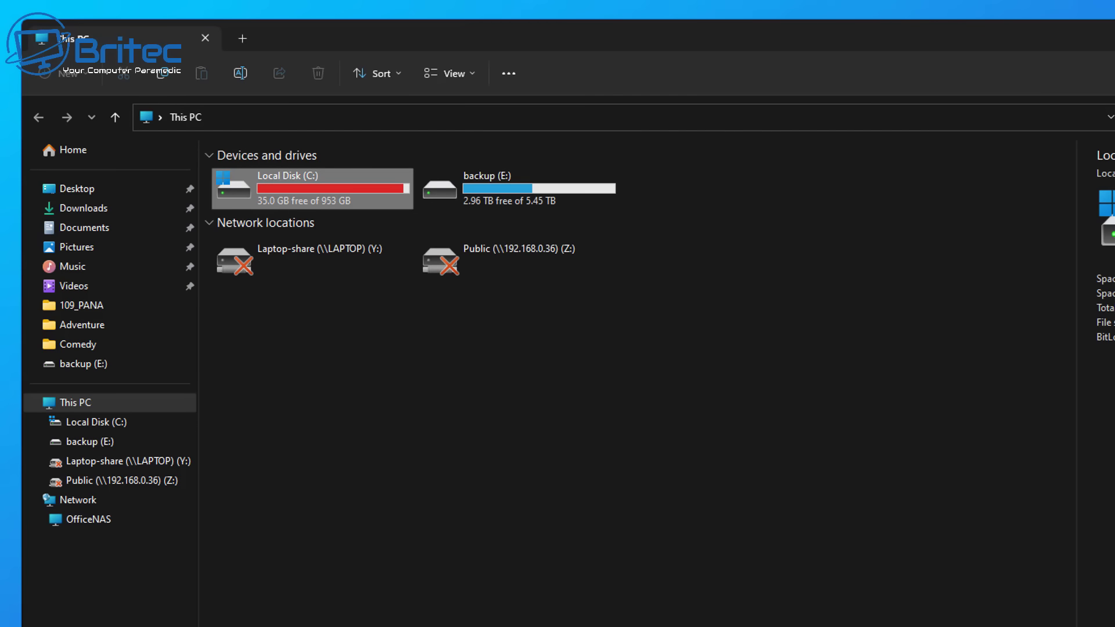
{"action": "left_click", "coordinate": [1093, 41]}
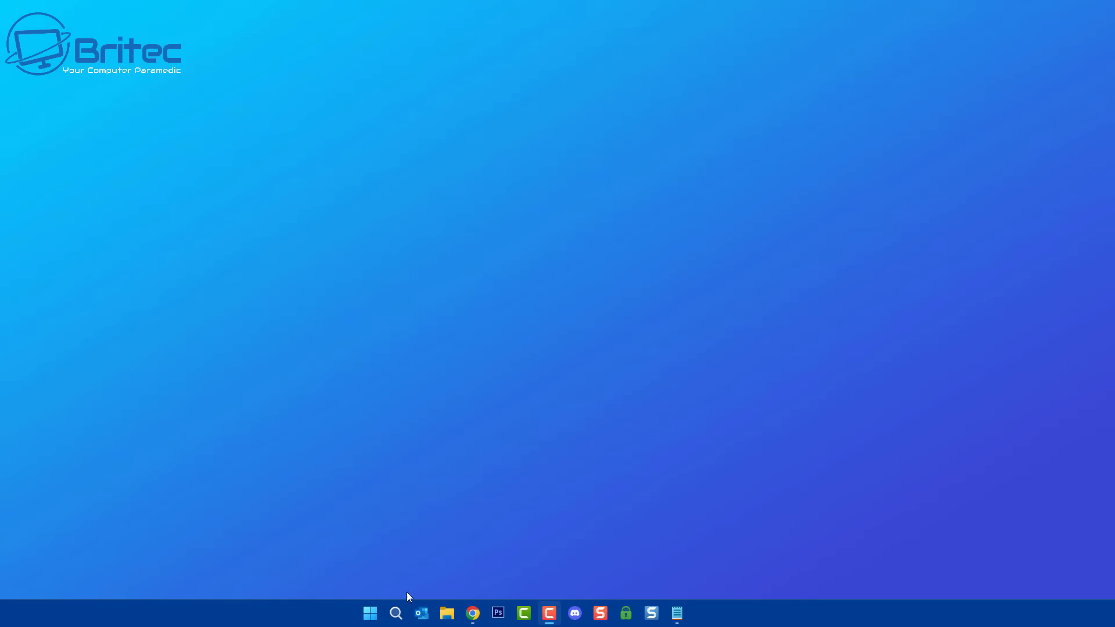
{"action": "left_click", "coordinate": [370, 613]}
{"action": "left_click", "coordinate": [440, 314]}
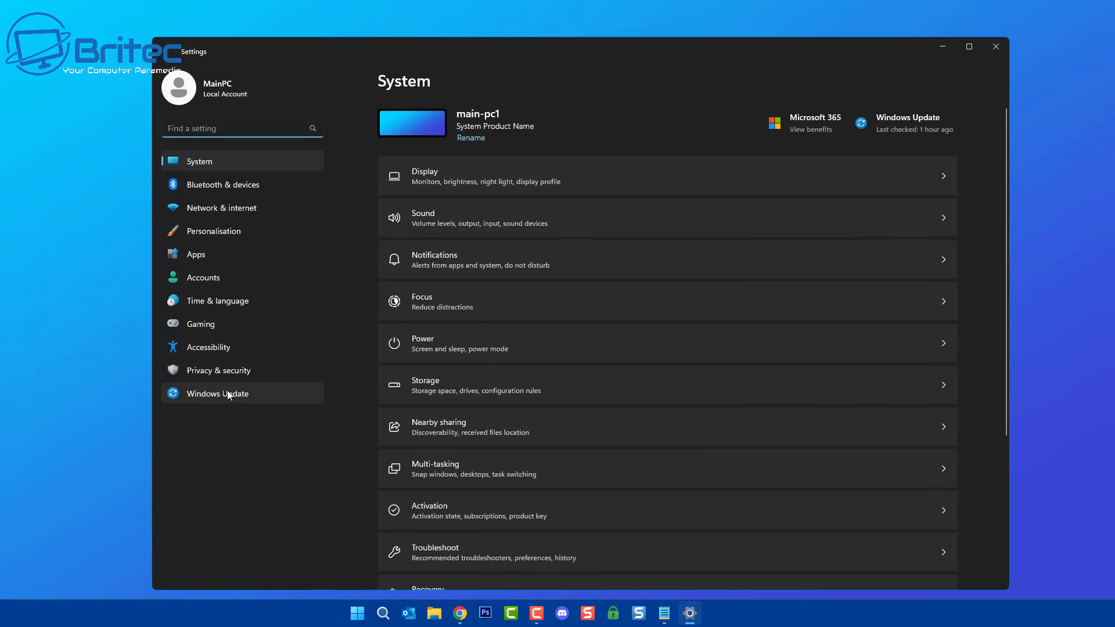
{"action": "left_click", "coordinate": [228, 395]}
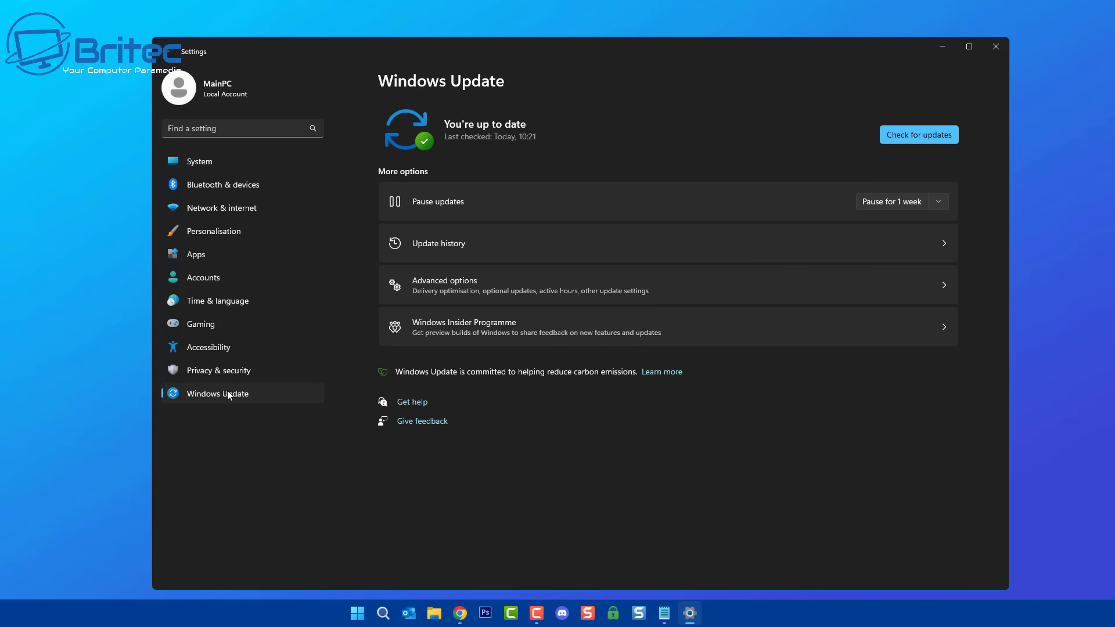
{"action": "left_click", "coordinate": [919, 137]}
Go to System > Recovery in Settings to view Reset this PC and Advanced startup
{"action": "left_click", "coordinate": [220, 169]}
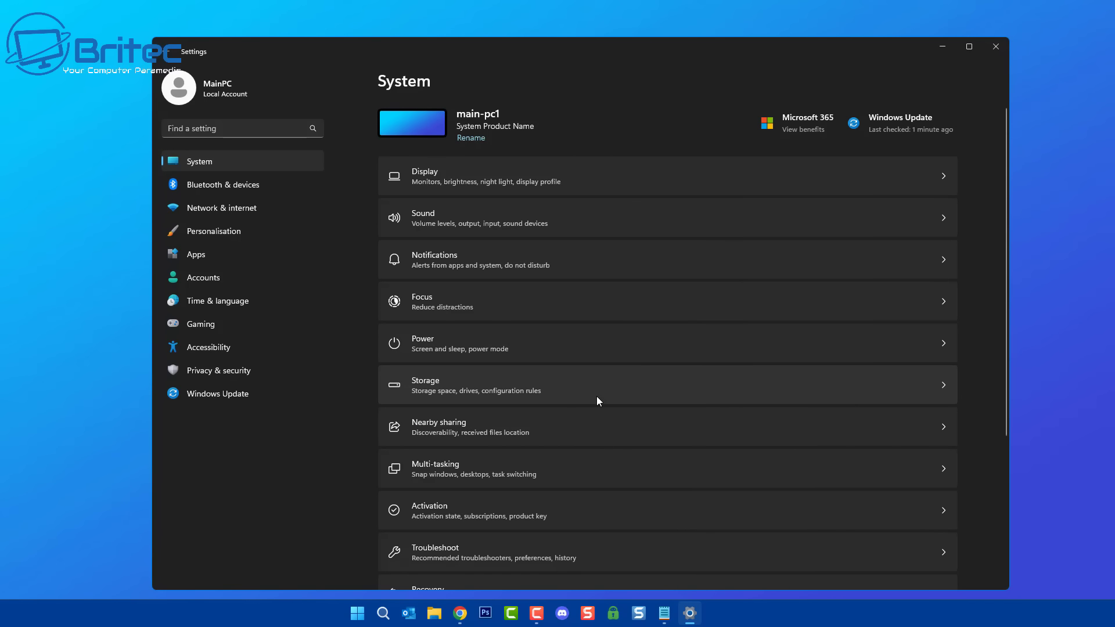
{"action": "scroll", "coordinate": [596, 396], "scroll_direction": "down", "scroll_amount": 2}
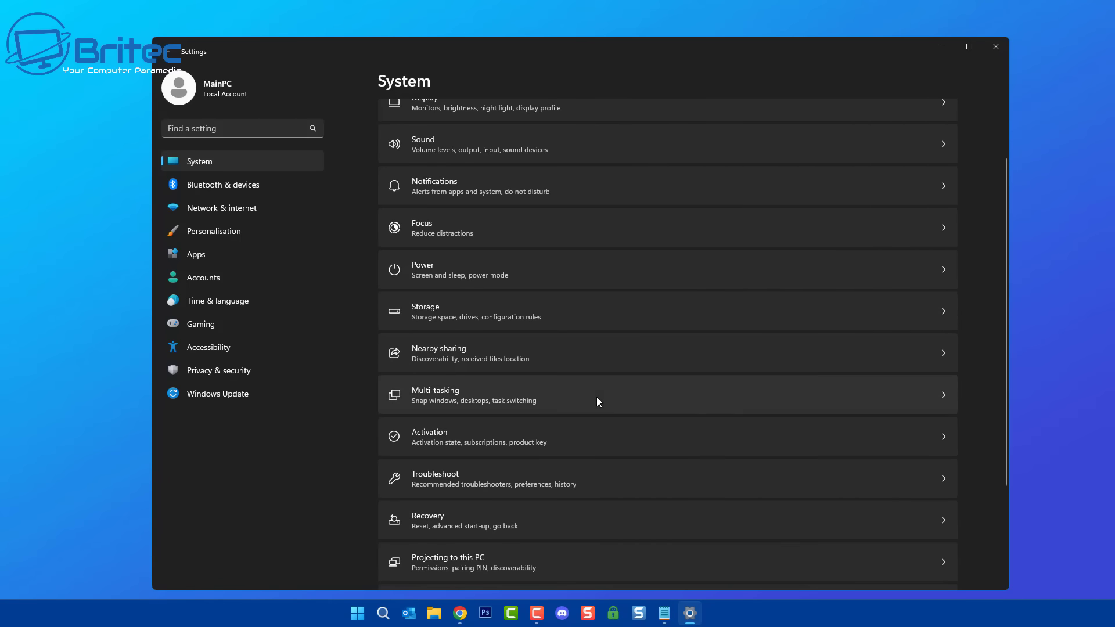
{"action": "left_click", "coordinate": [507, 530]}
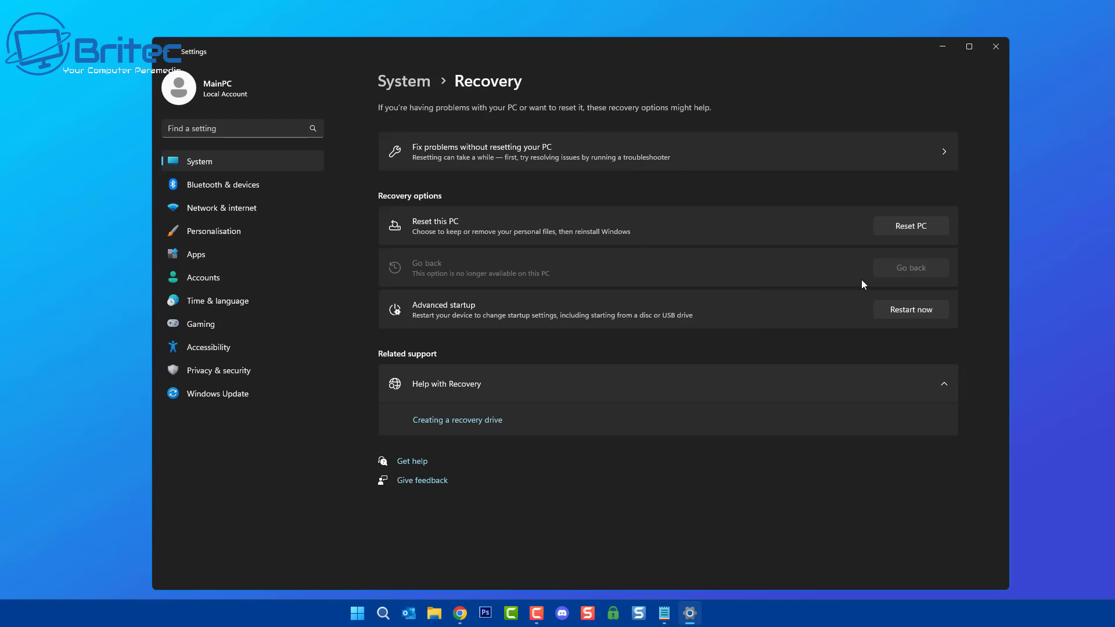
Close Settings and search Start for 'restore' to open Create a restore point
{"action": "left_click", "coordinate": [994, 48]}
{"action": "left_click", "coordinate": [371, 605]}
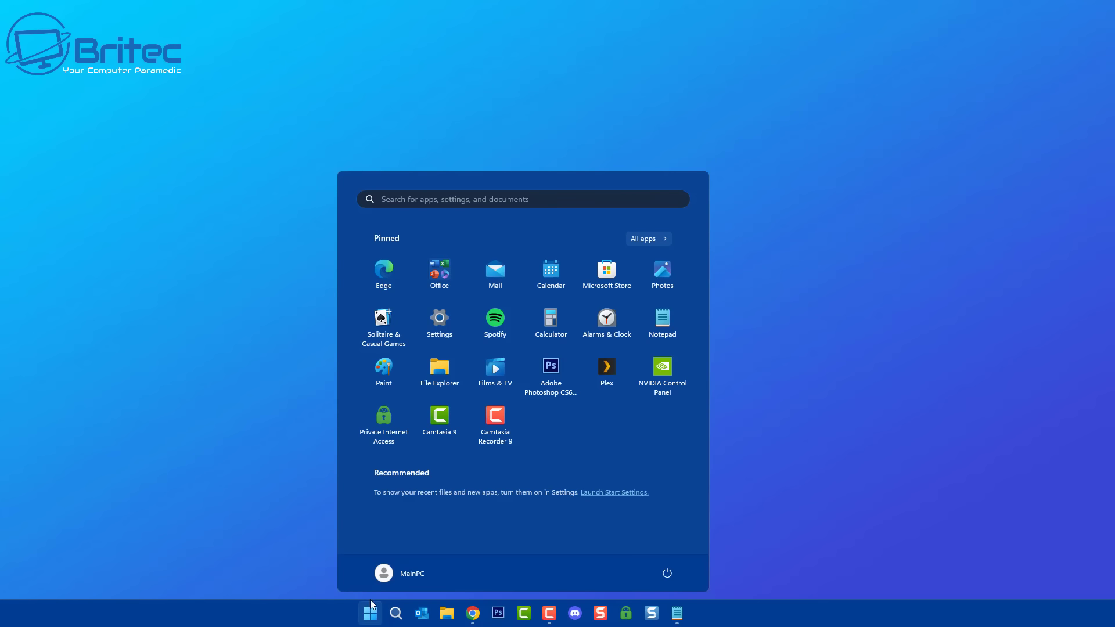
{"action": "type", "text": "restor"}
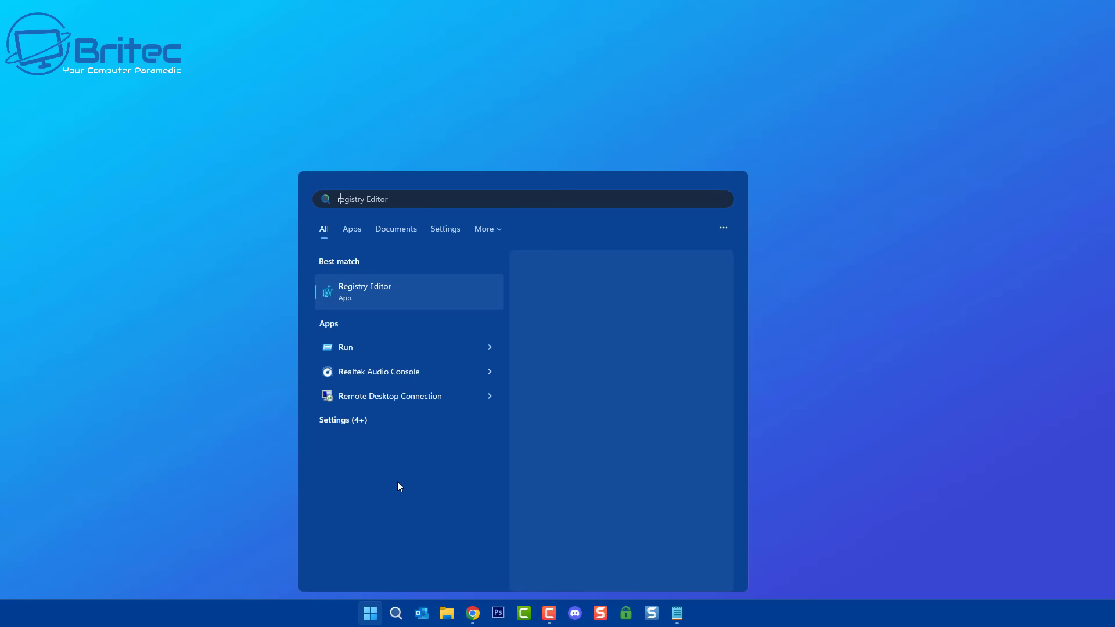
{"action": "type", "text": "e"}
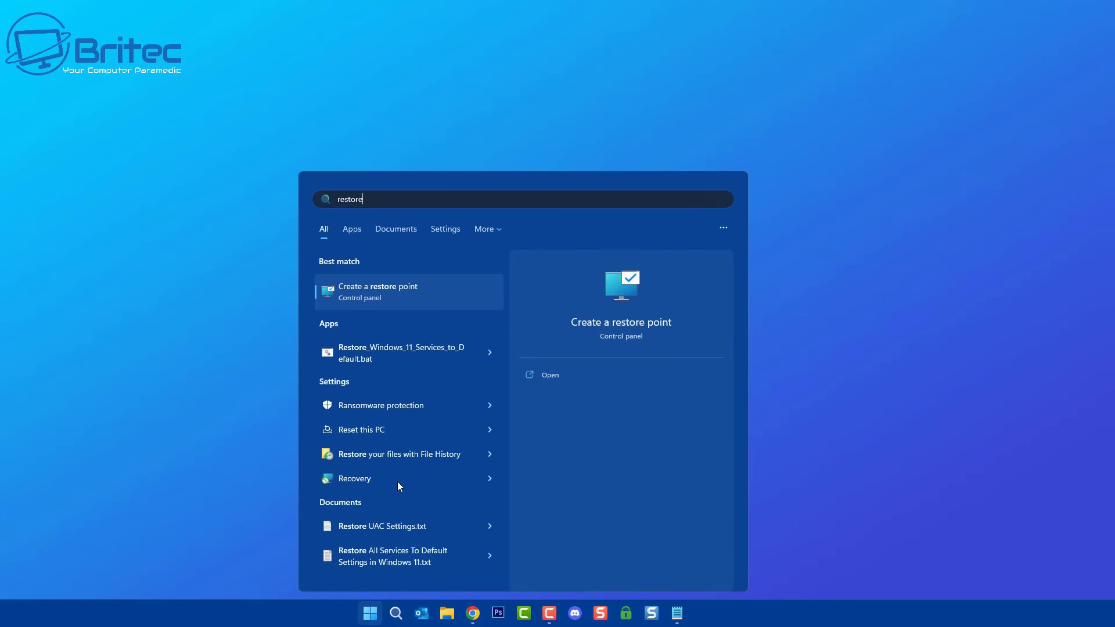
{"action": "left_click", "coordinate": [379, 286]}
Center System Properties and select Local Disk (C:) to confirm its protection is On
{"action": "left_click_drag", "start_coordinate": [458, 58], "coordinate": [510, 103]}
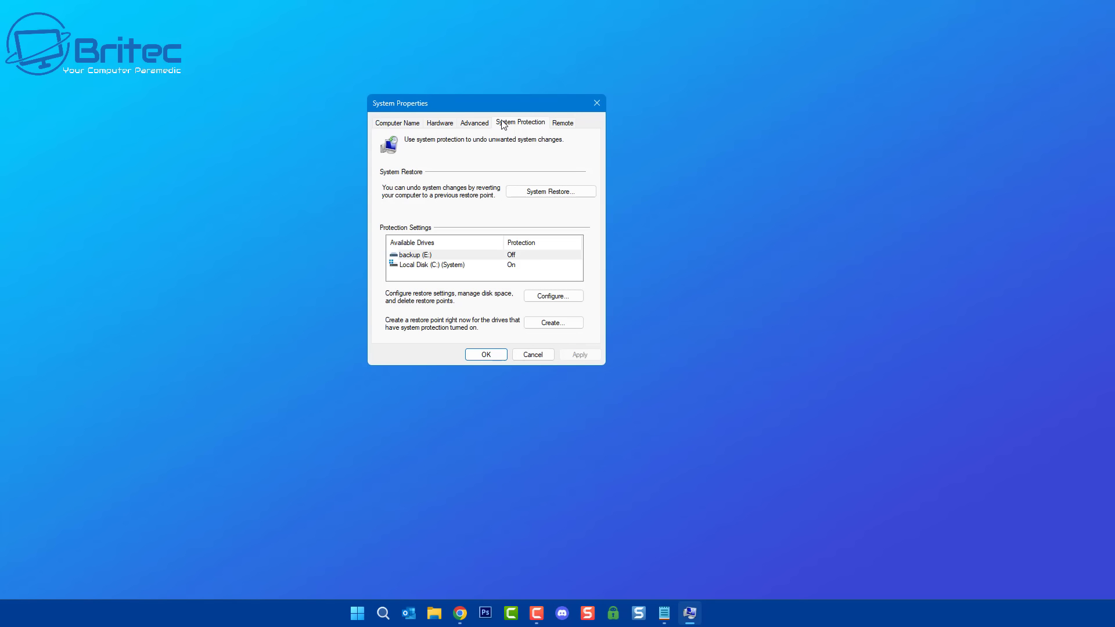
{"action": "left_click_drag", "start_coordinate": [512, 104], "coordinate": [532, 107]}
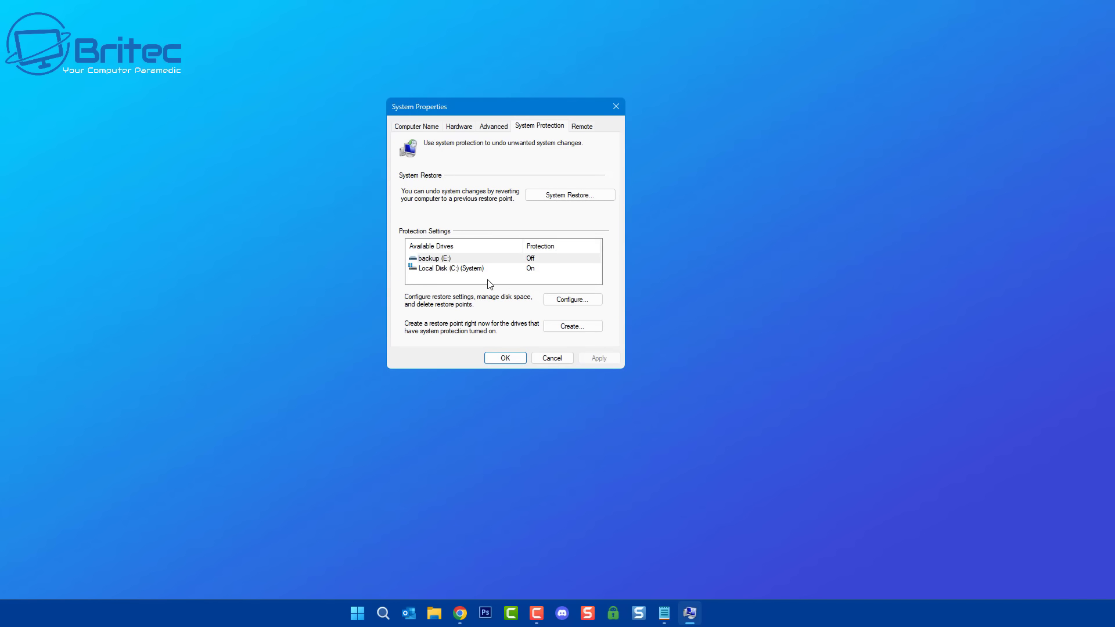
{"action": "left_click", "coordinate": [462, 272]}
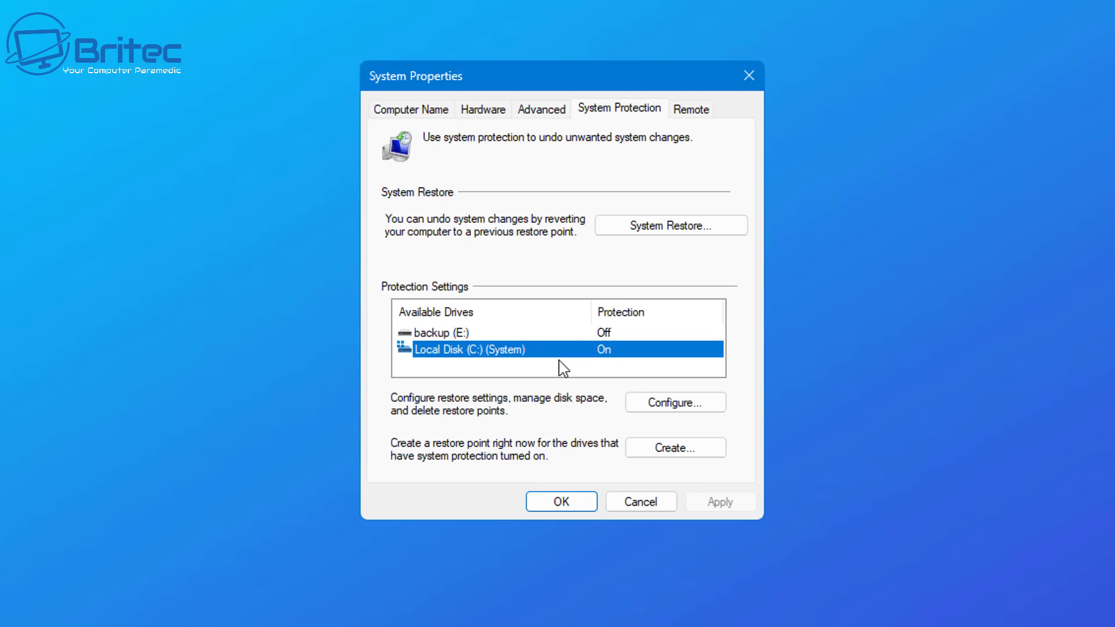
Close System Properties and paste HBCD_PE_x64 (1).iso and its copies into the empty Music folder
{"action": "left_click", "coordinate": [747, 76]}
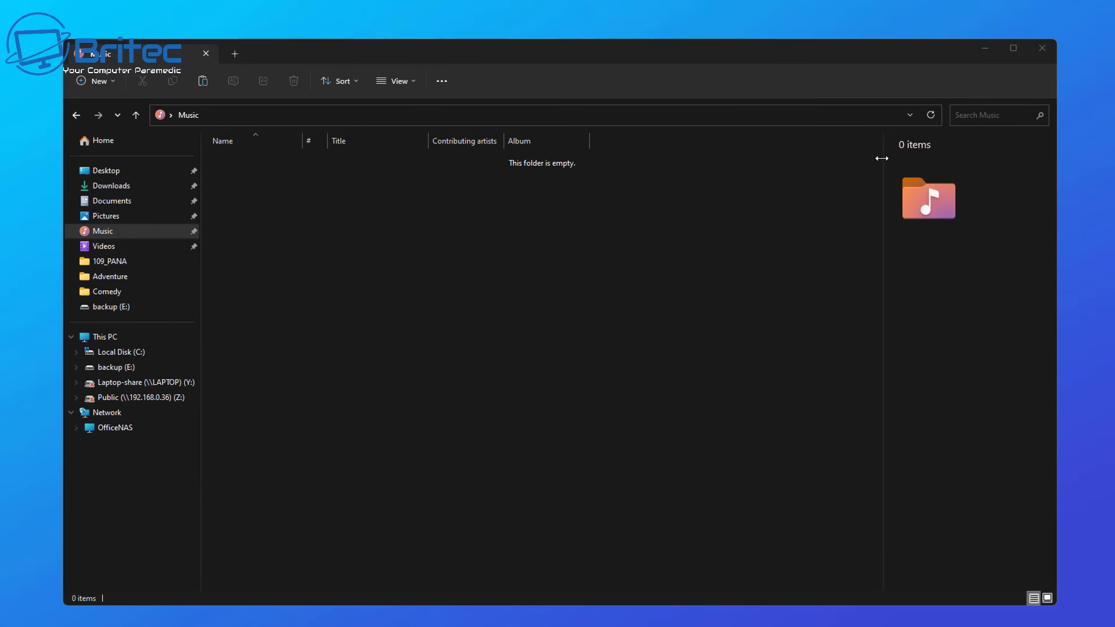
{"action": "right_click", "coordinate": [289, 240]}
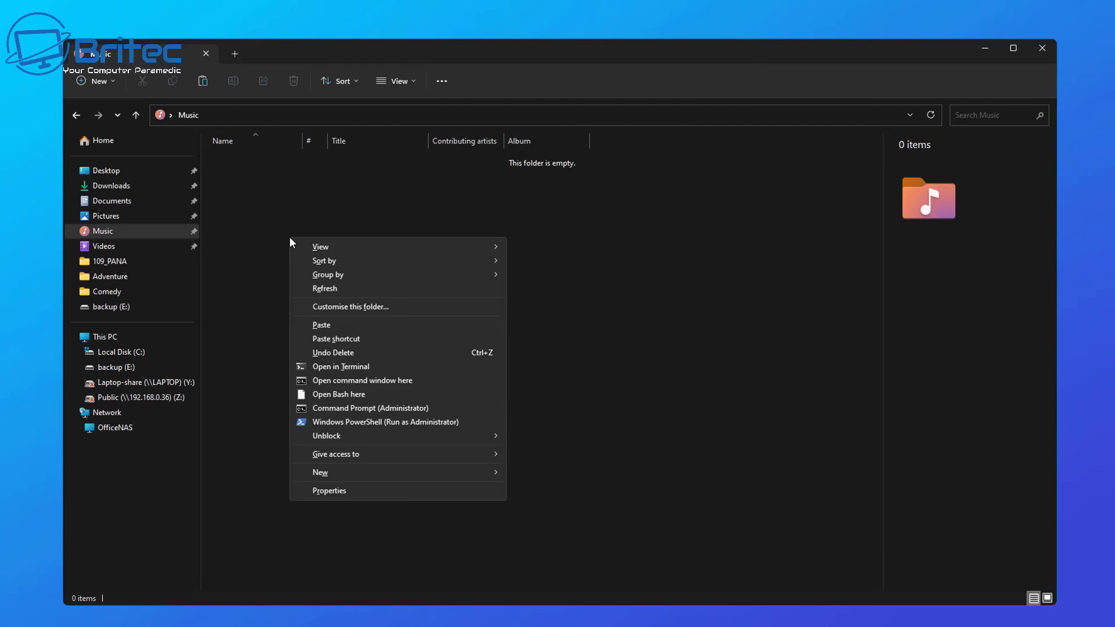
{"action": "left_click", "coordinate": [323, 327]}
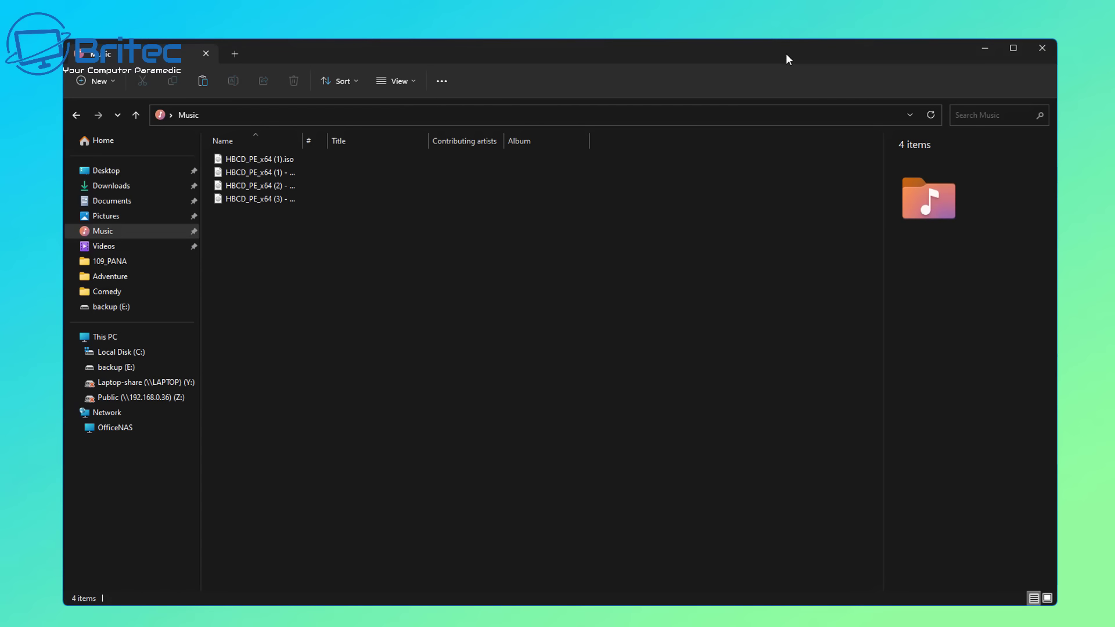
Paste the four ISO files again so Music holds eight copies, then open another Explorer window
{"action": "key", "text": "ctrl+v"}
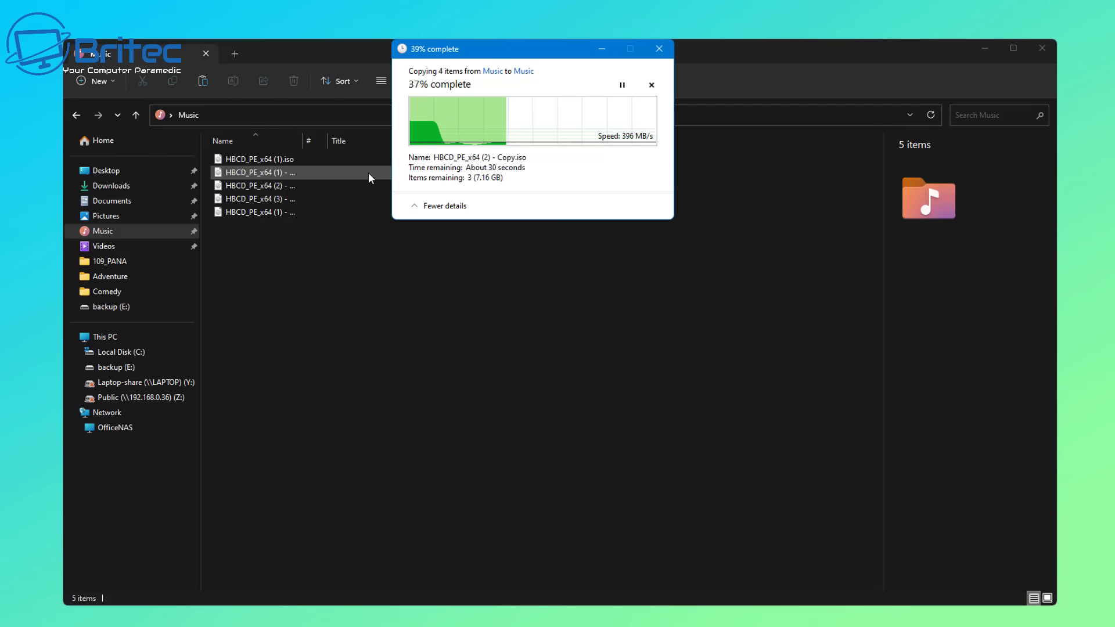
{"action": "left_click", "coordinate": [332, 211]}
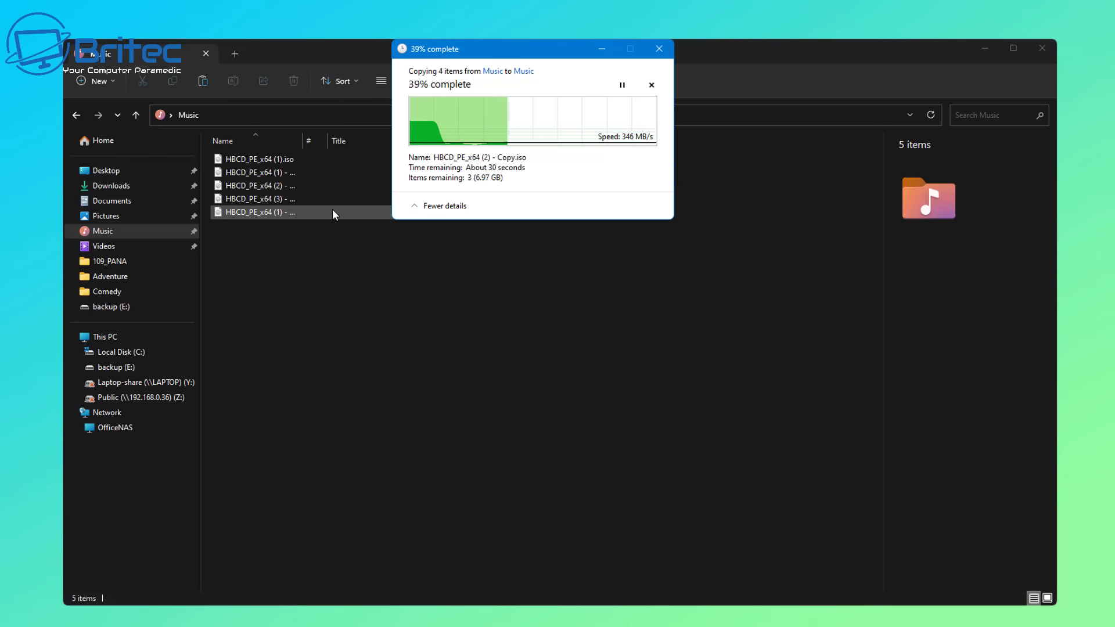
{"action": "left_click", "coordinate": [225, 277]}
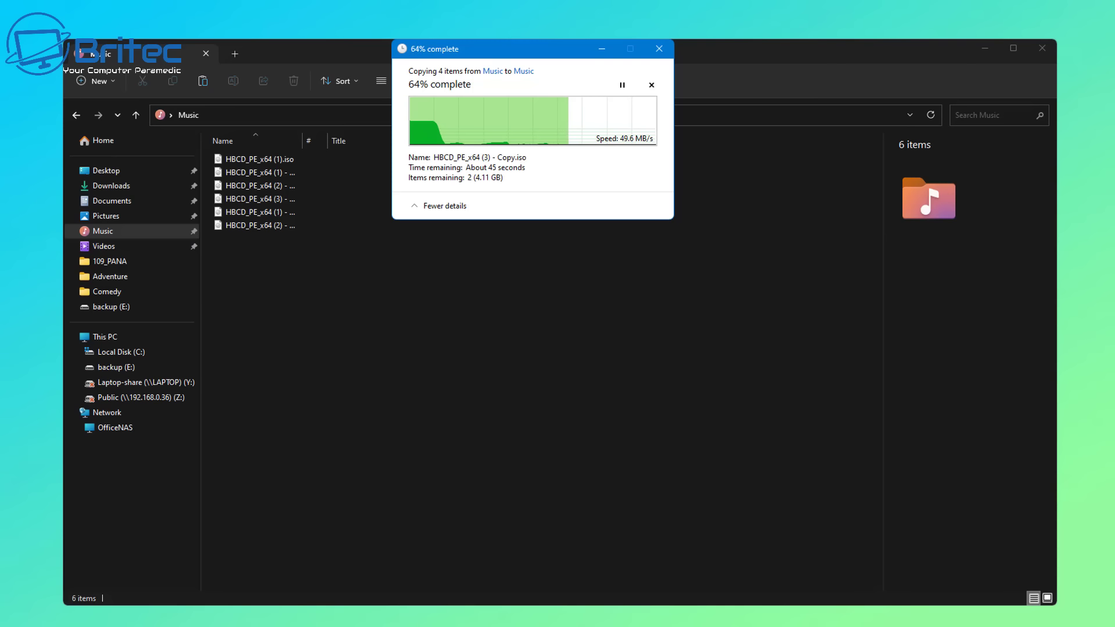
{"action": "right_click", "coordinate": [414, 618]}
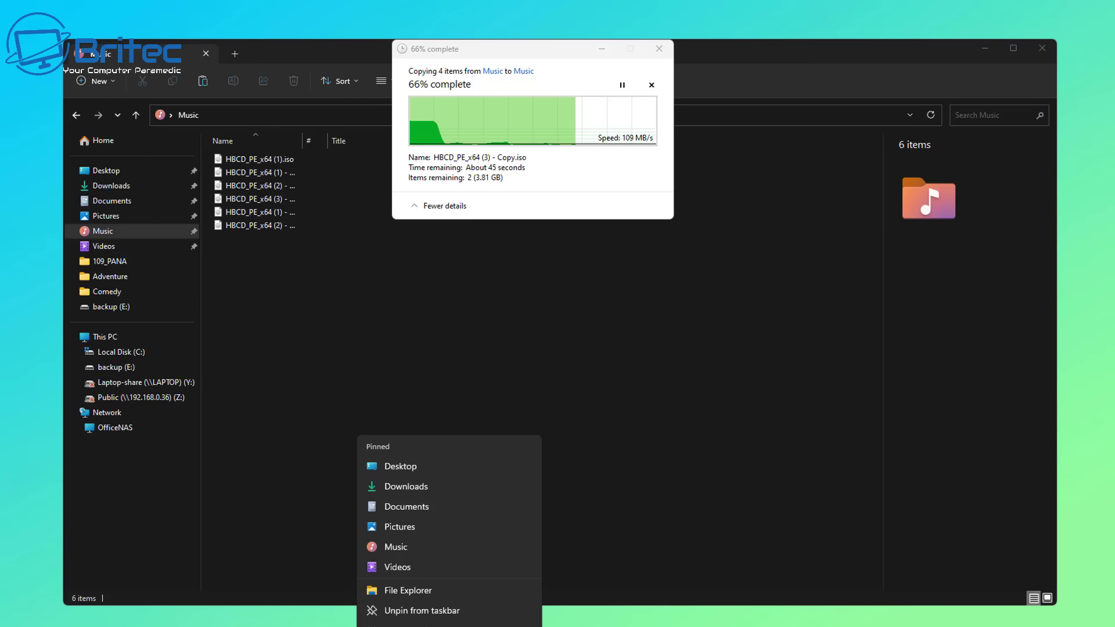
{"action": "left_click", "coordinate": [436, 590]}
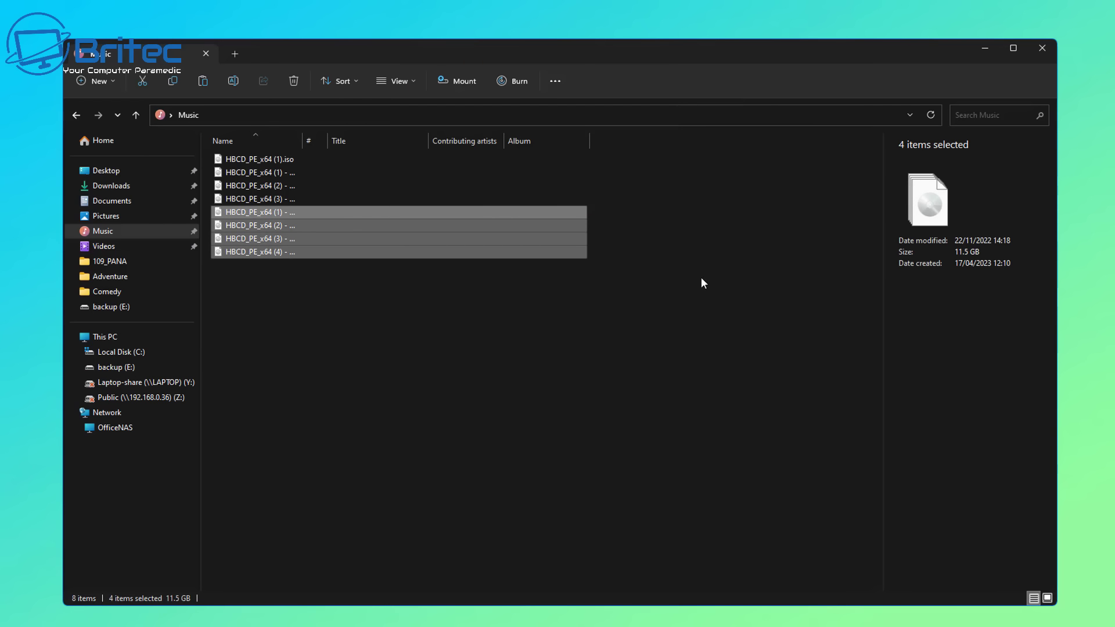
Open a new Explorer window on This PC showing Local Disk (C:) at 9.01 GB free
{"action": "left_click", "coordinate": [443, 305]}
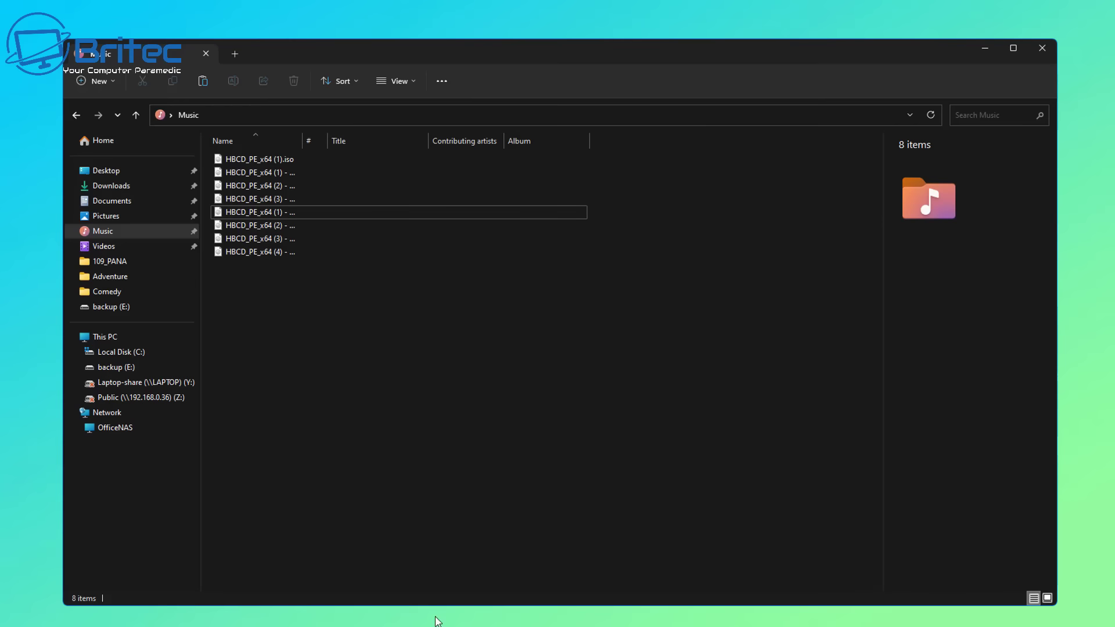
{"action": "right_click", "coordinate": [447, 625]}
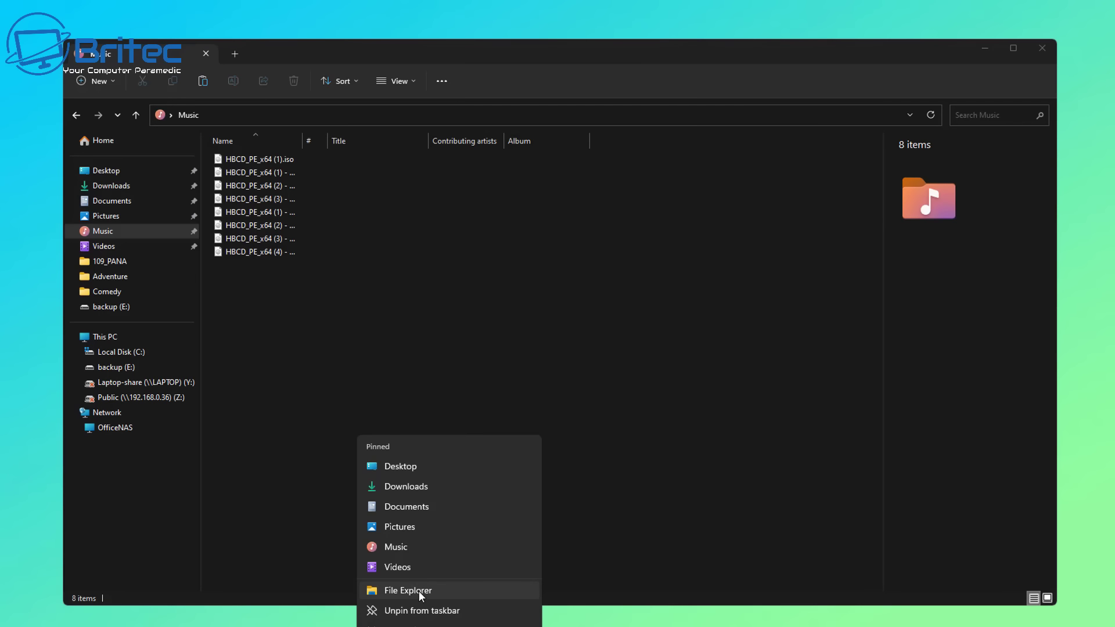
{"action": "left_click", "coordinate": [419, 591]}
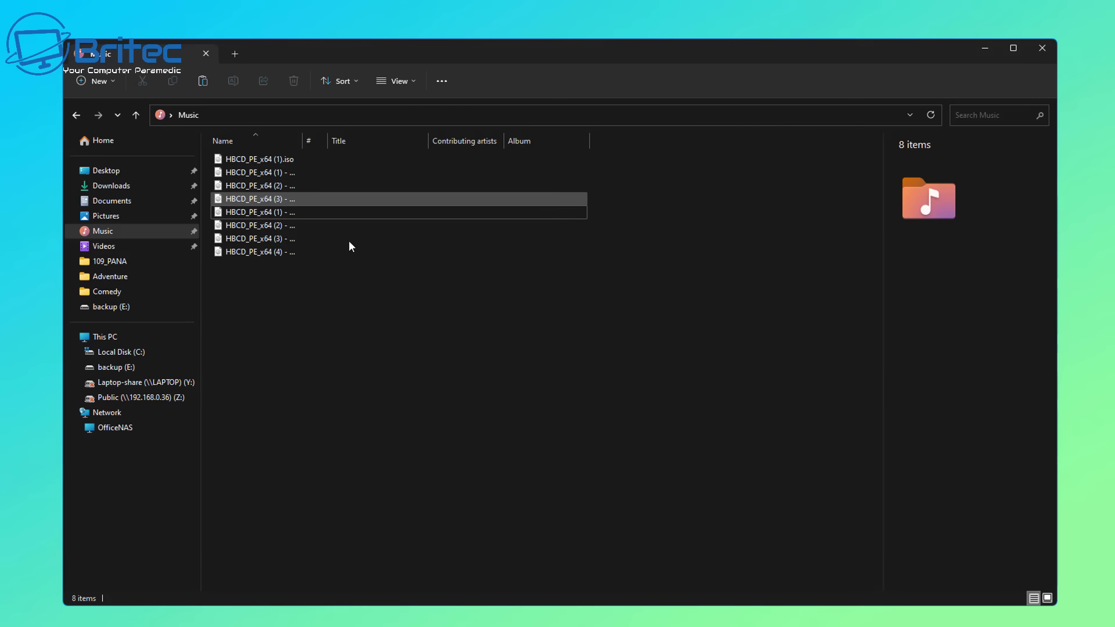
Delete the eight ISO copies from the Music folder to free space on C:
{"action": "left_click_drag", "start_coordinate": [416, 318], "coordinate": [234, 152]}
{"action": "right_click", "coordinate": [253, 187]}
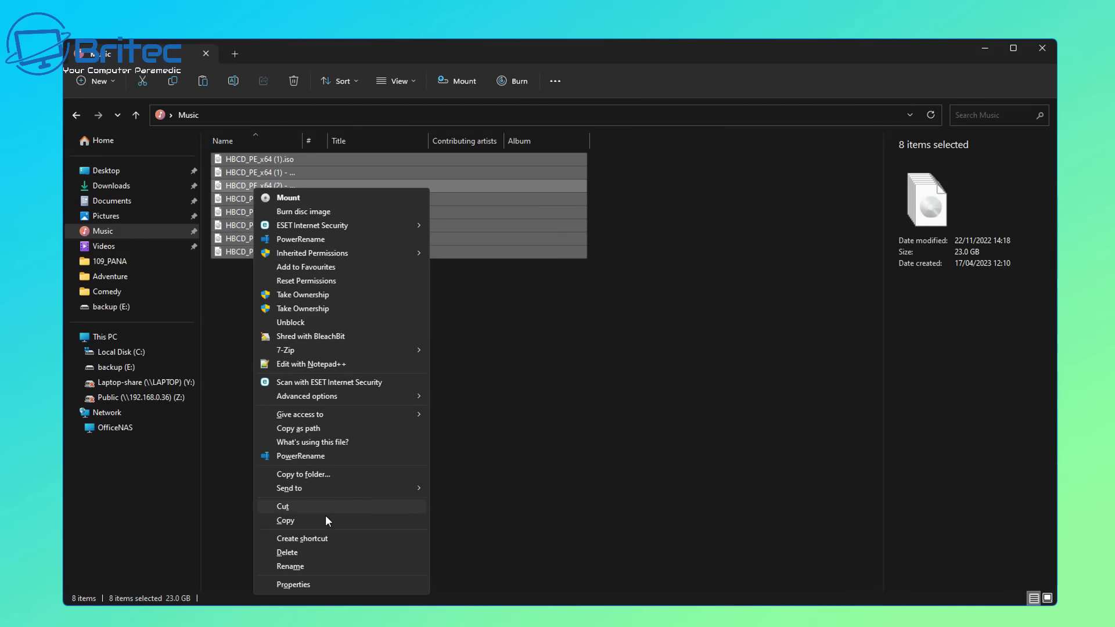
{"action": "left_click", "coordinate": [316, 554]}
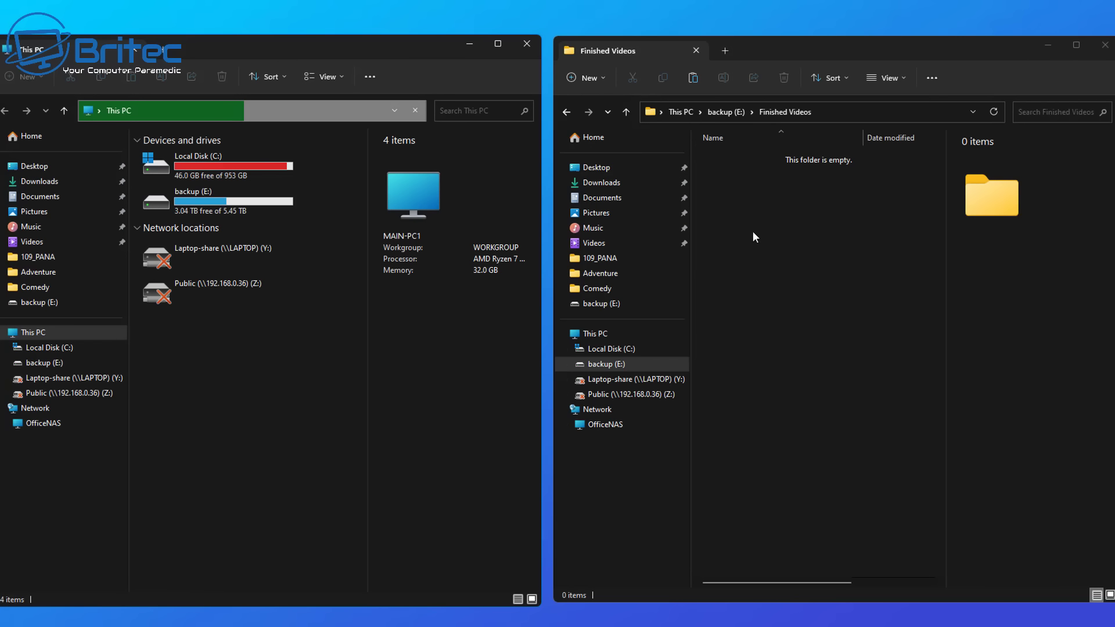
Paste the cut Finish videos into the empty Finished Videos folder on backup (E:)
{"action": "left_click", "coordinate": [749, 223]}
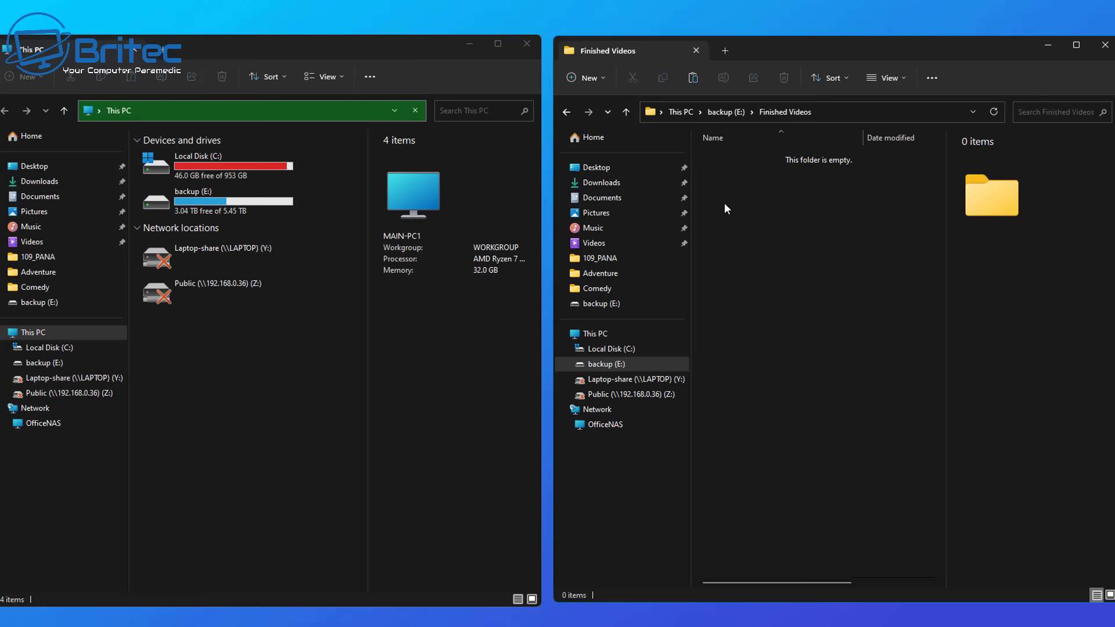
{"action": "right_click", "coordinate": [723, 203]}
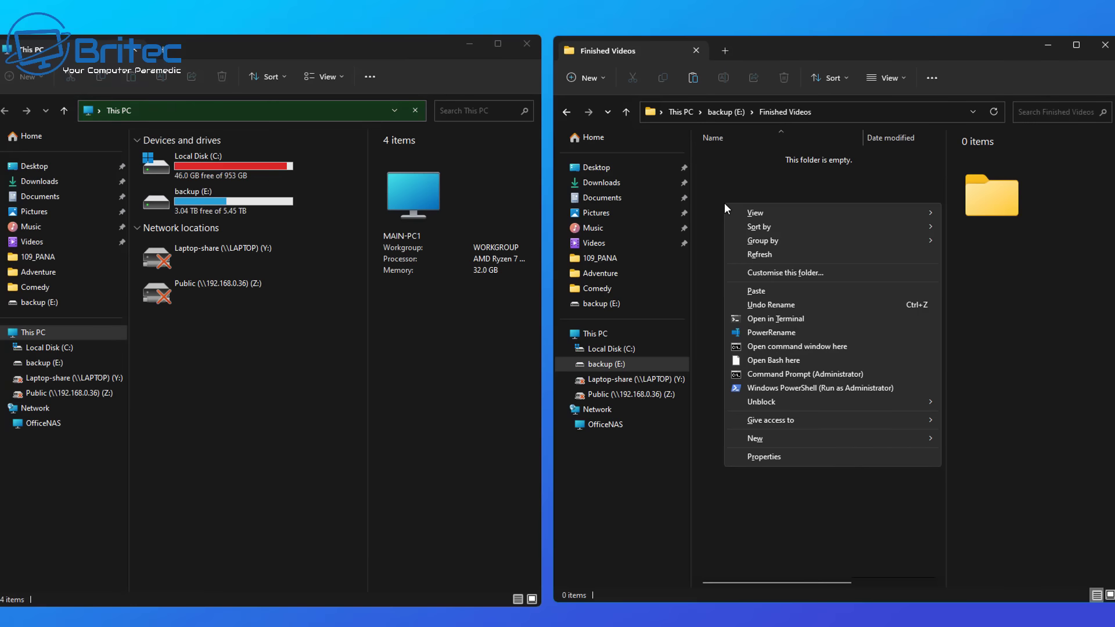
{"action": "left_click", "coordinate": [762, 291]}
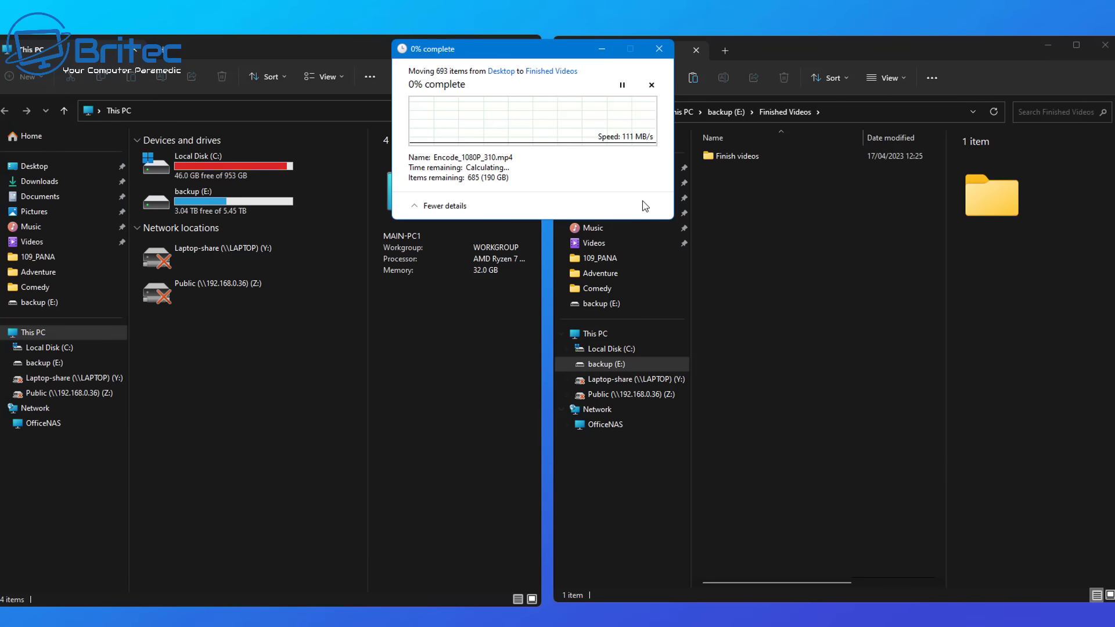